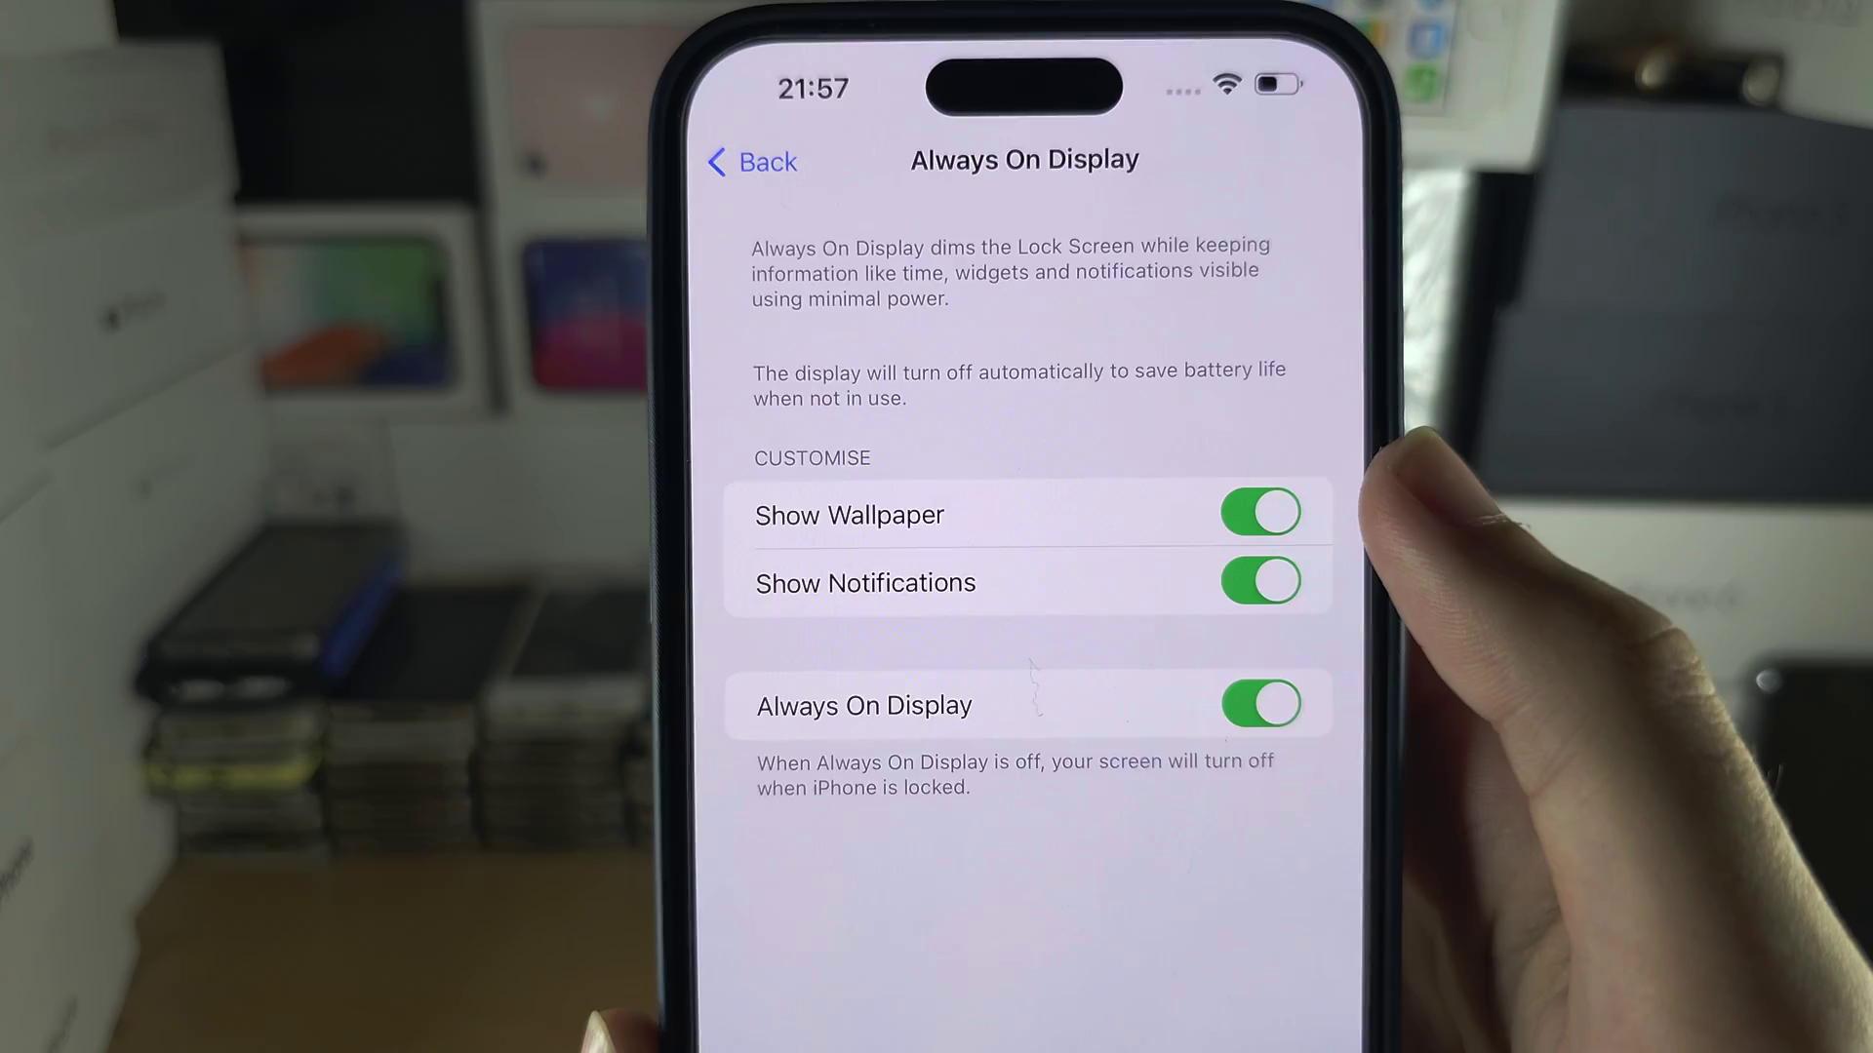
click(1256, 511)
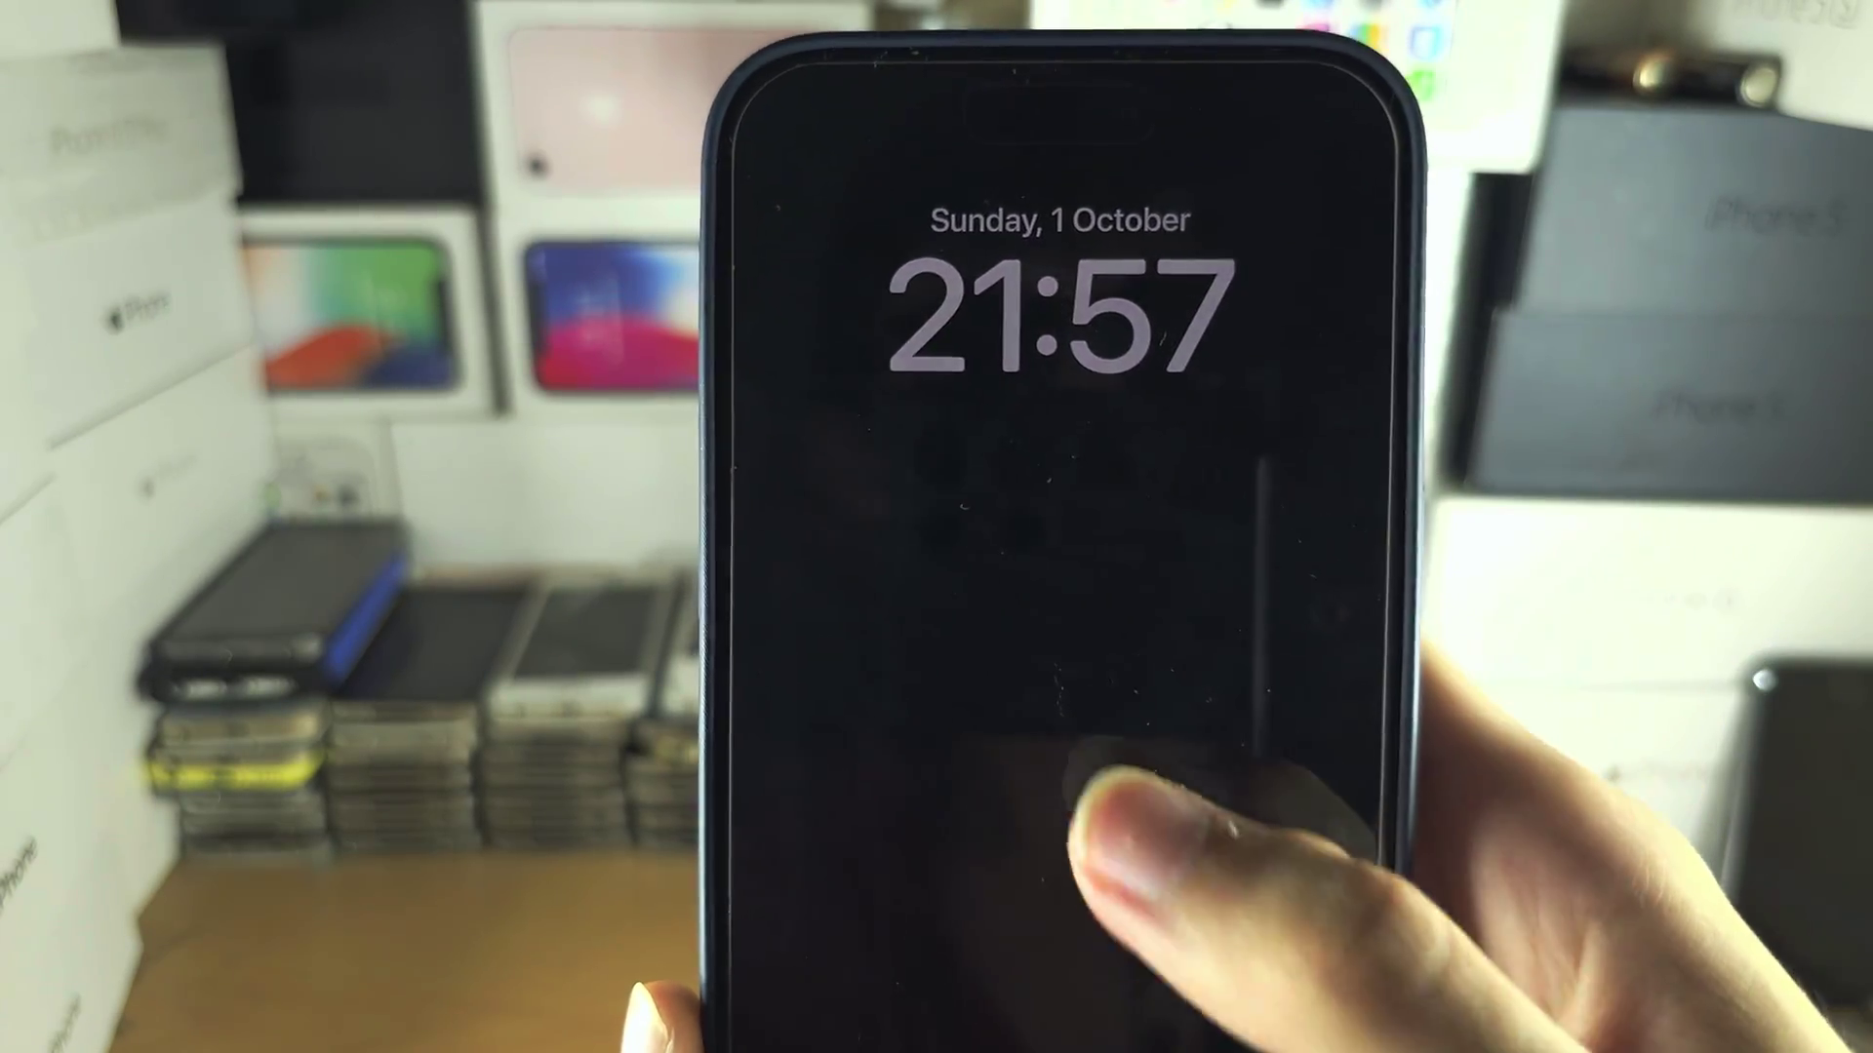
click(1128, 794)
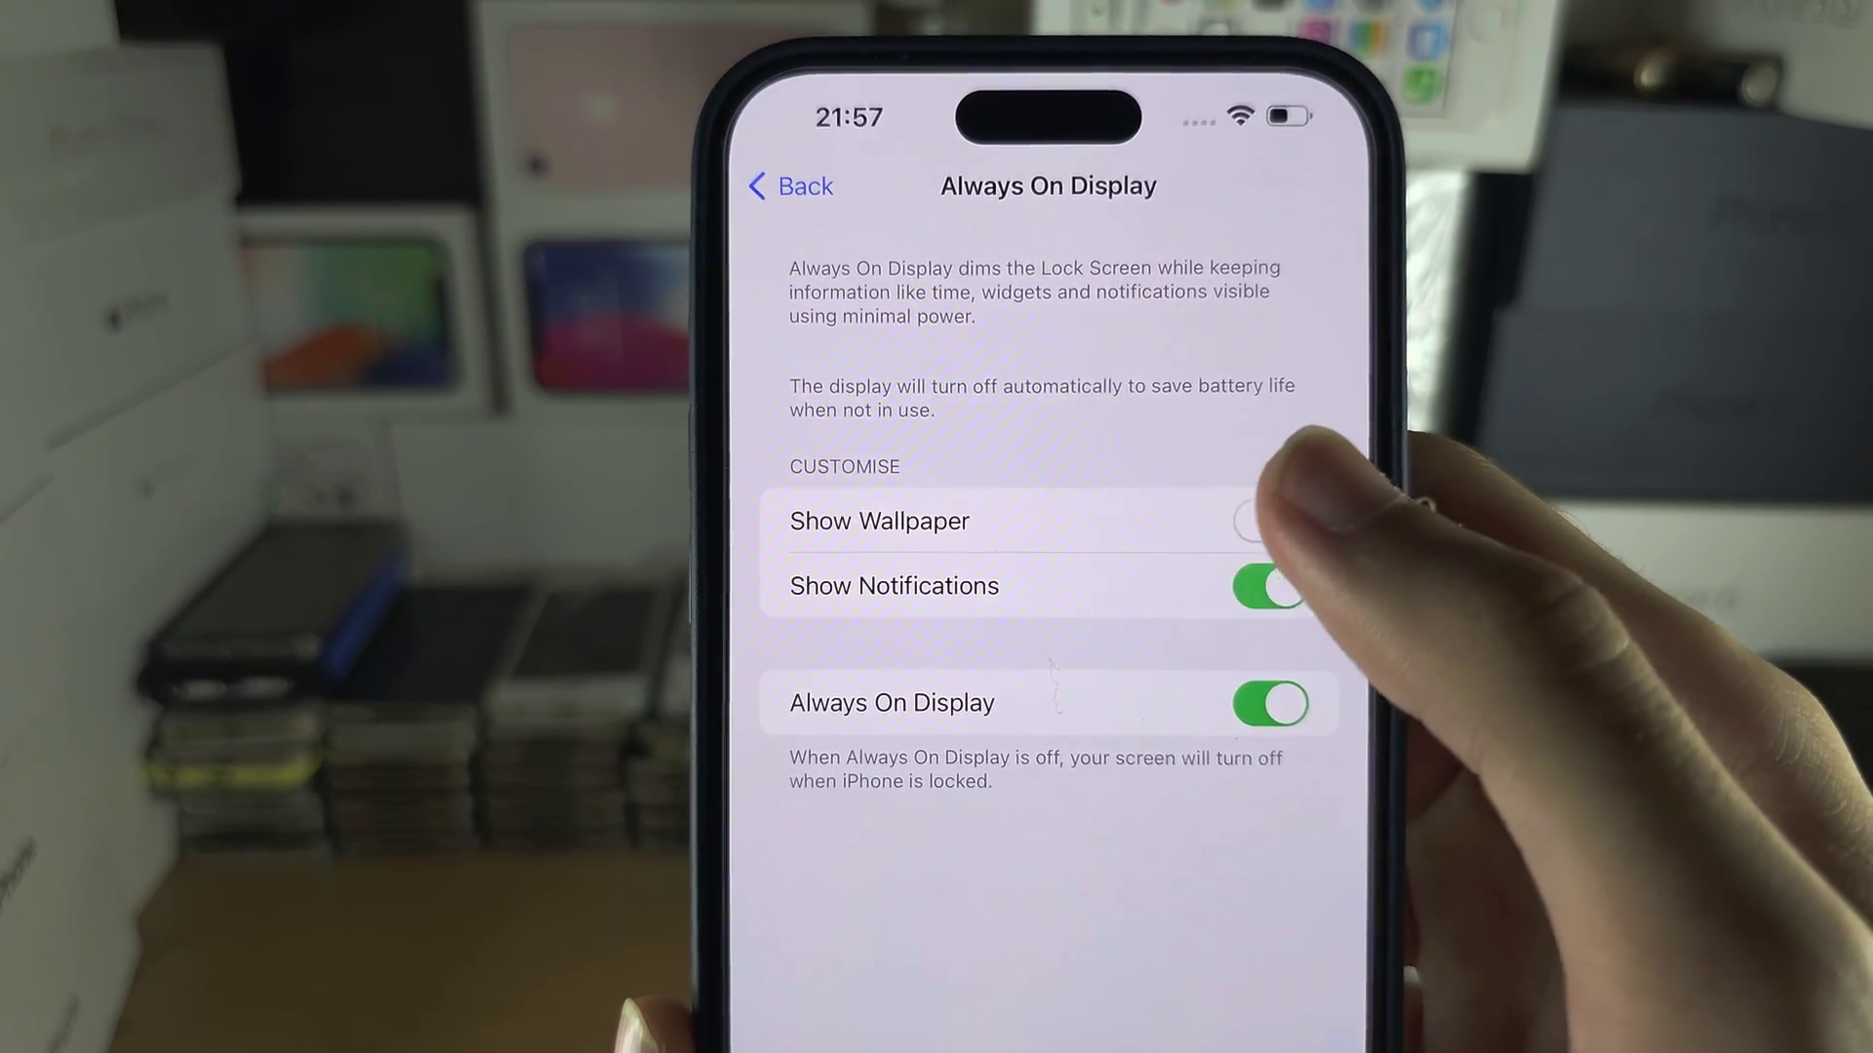
click(1268, 521)
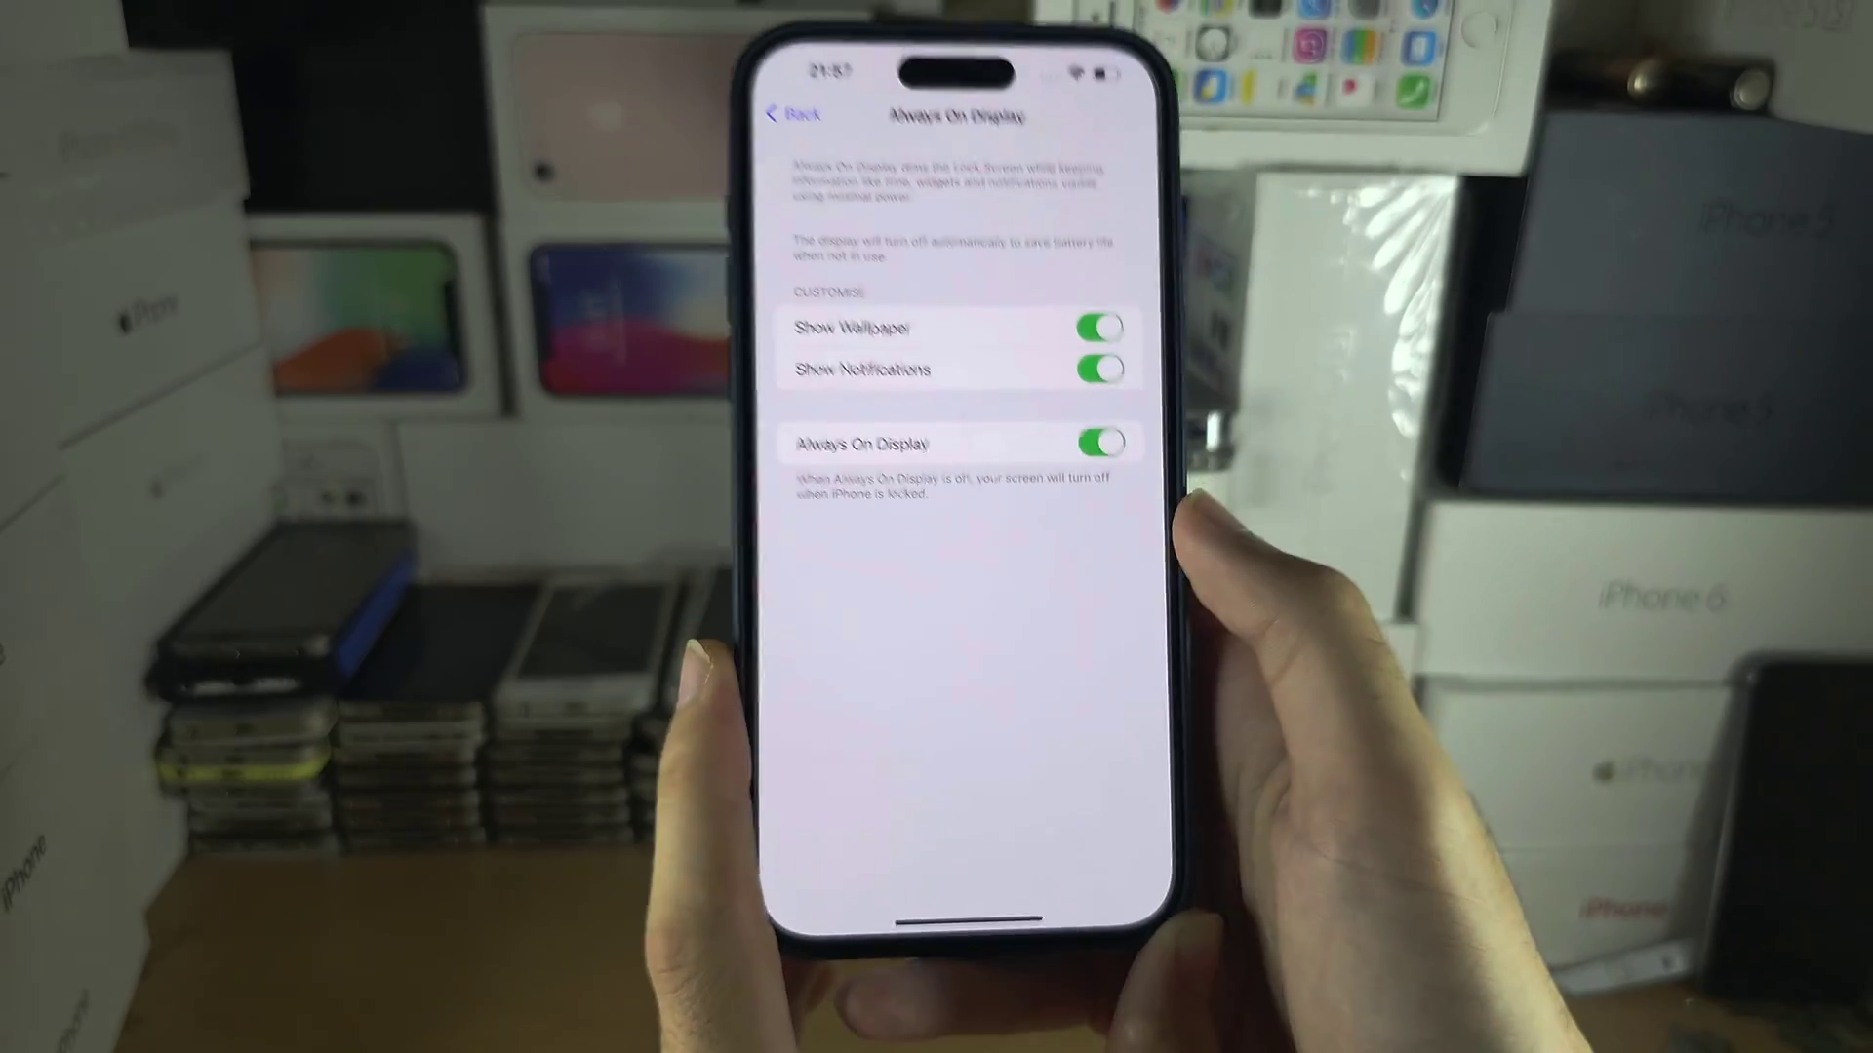
click(1120, 475)
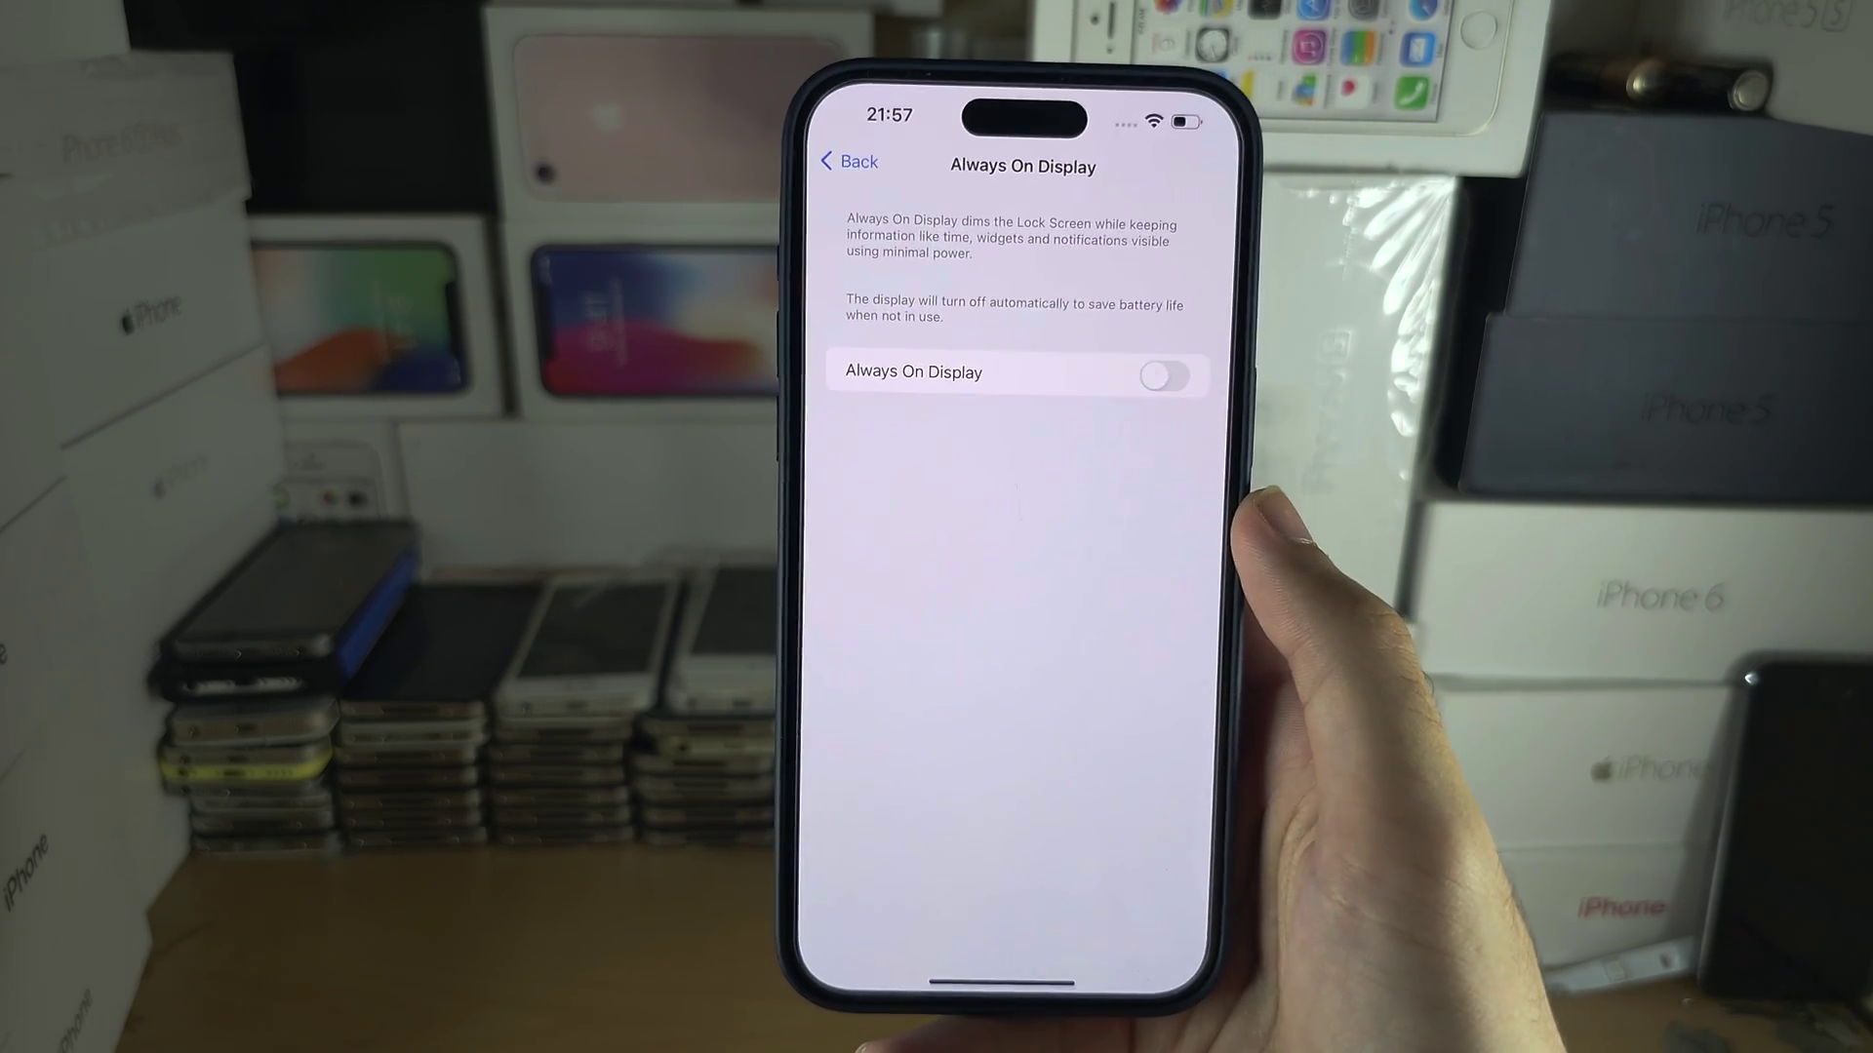
click(1163, 375)
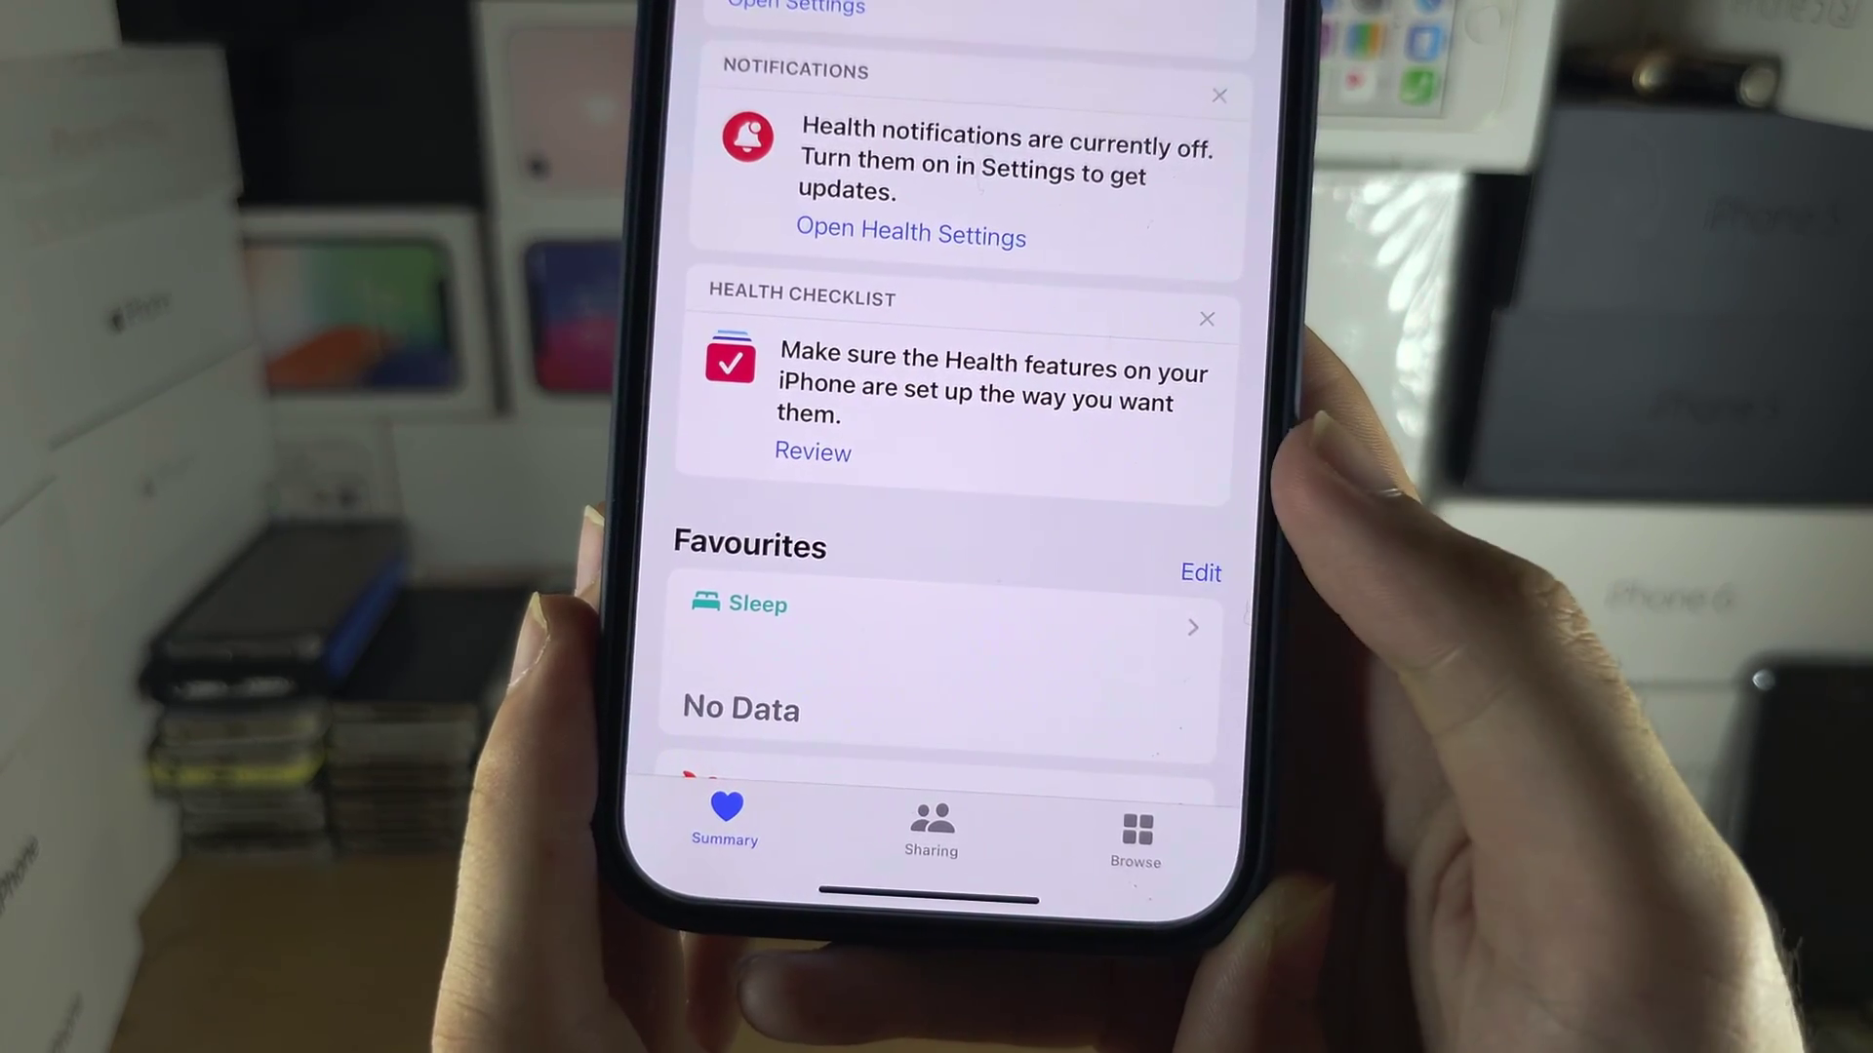
Open the Sleep category from Health's Browse list to view the 21:50–06:30 schedule.
click(1137, 838)
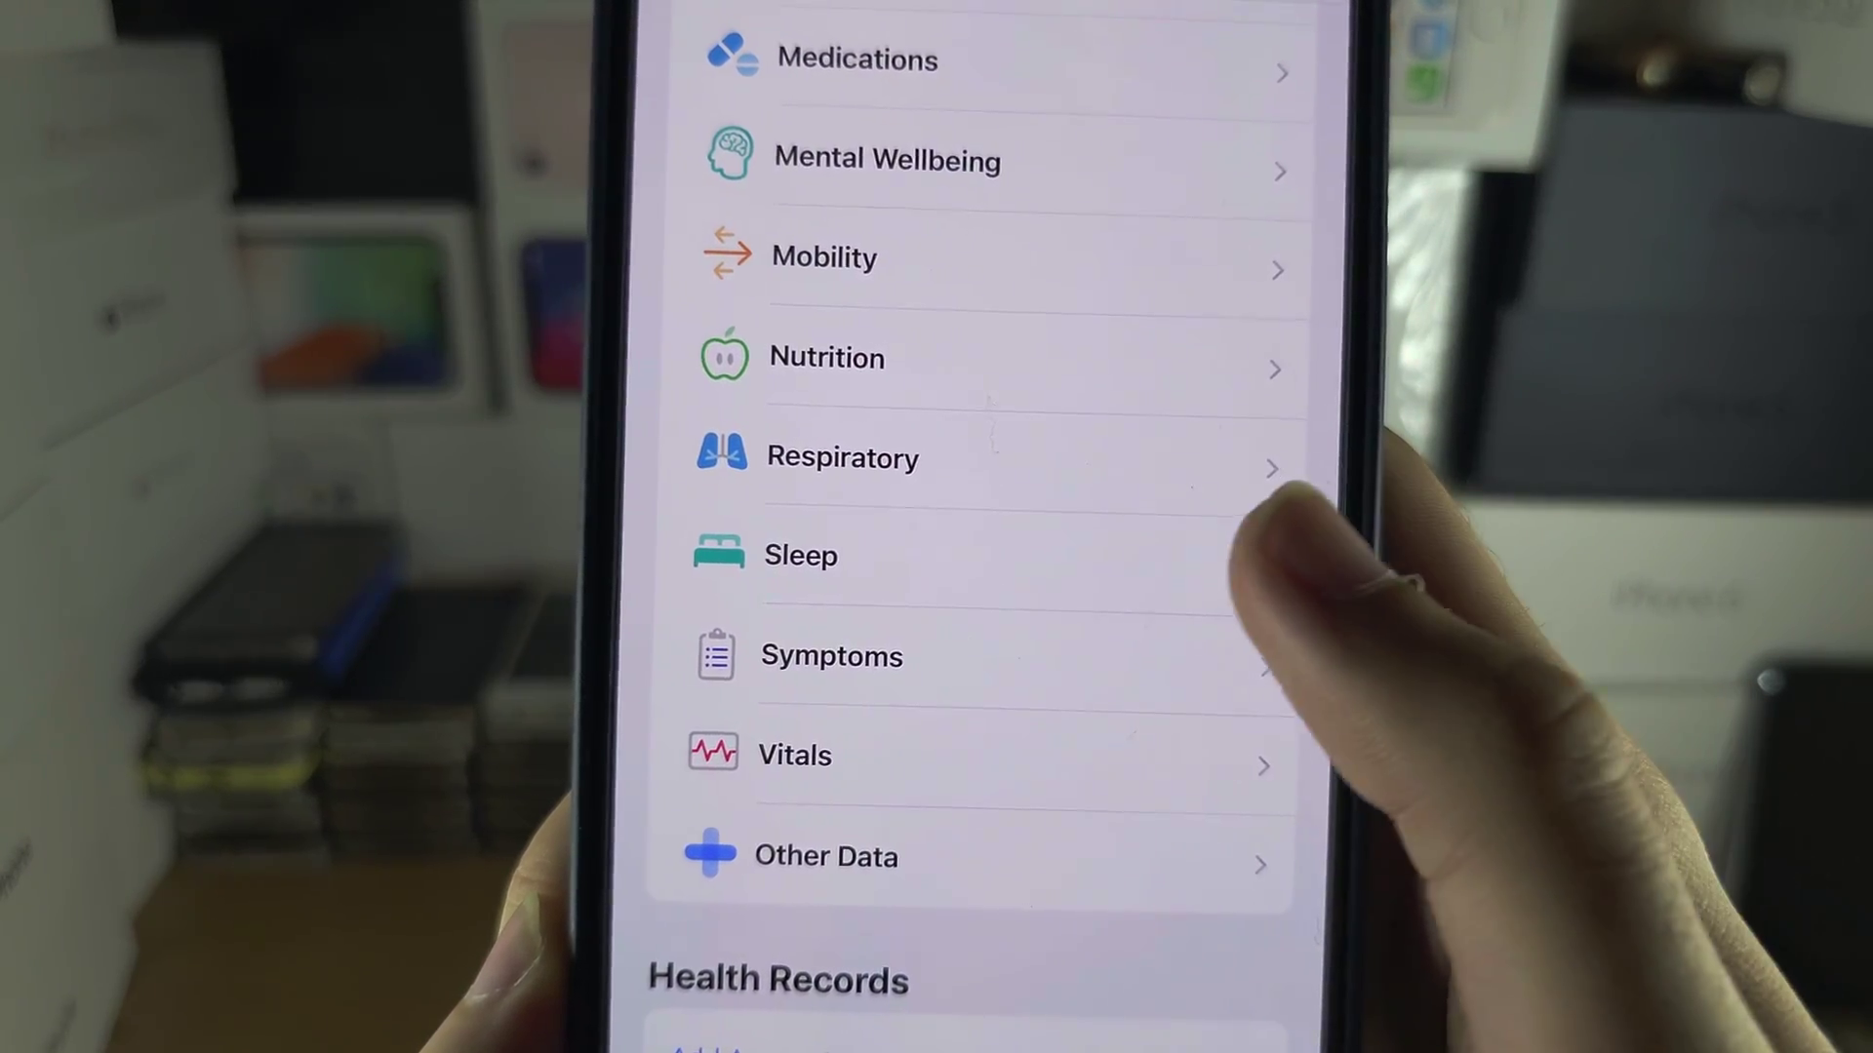
click(878, 554)
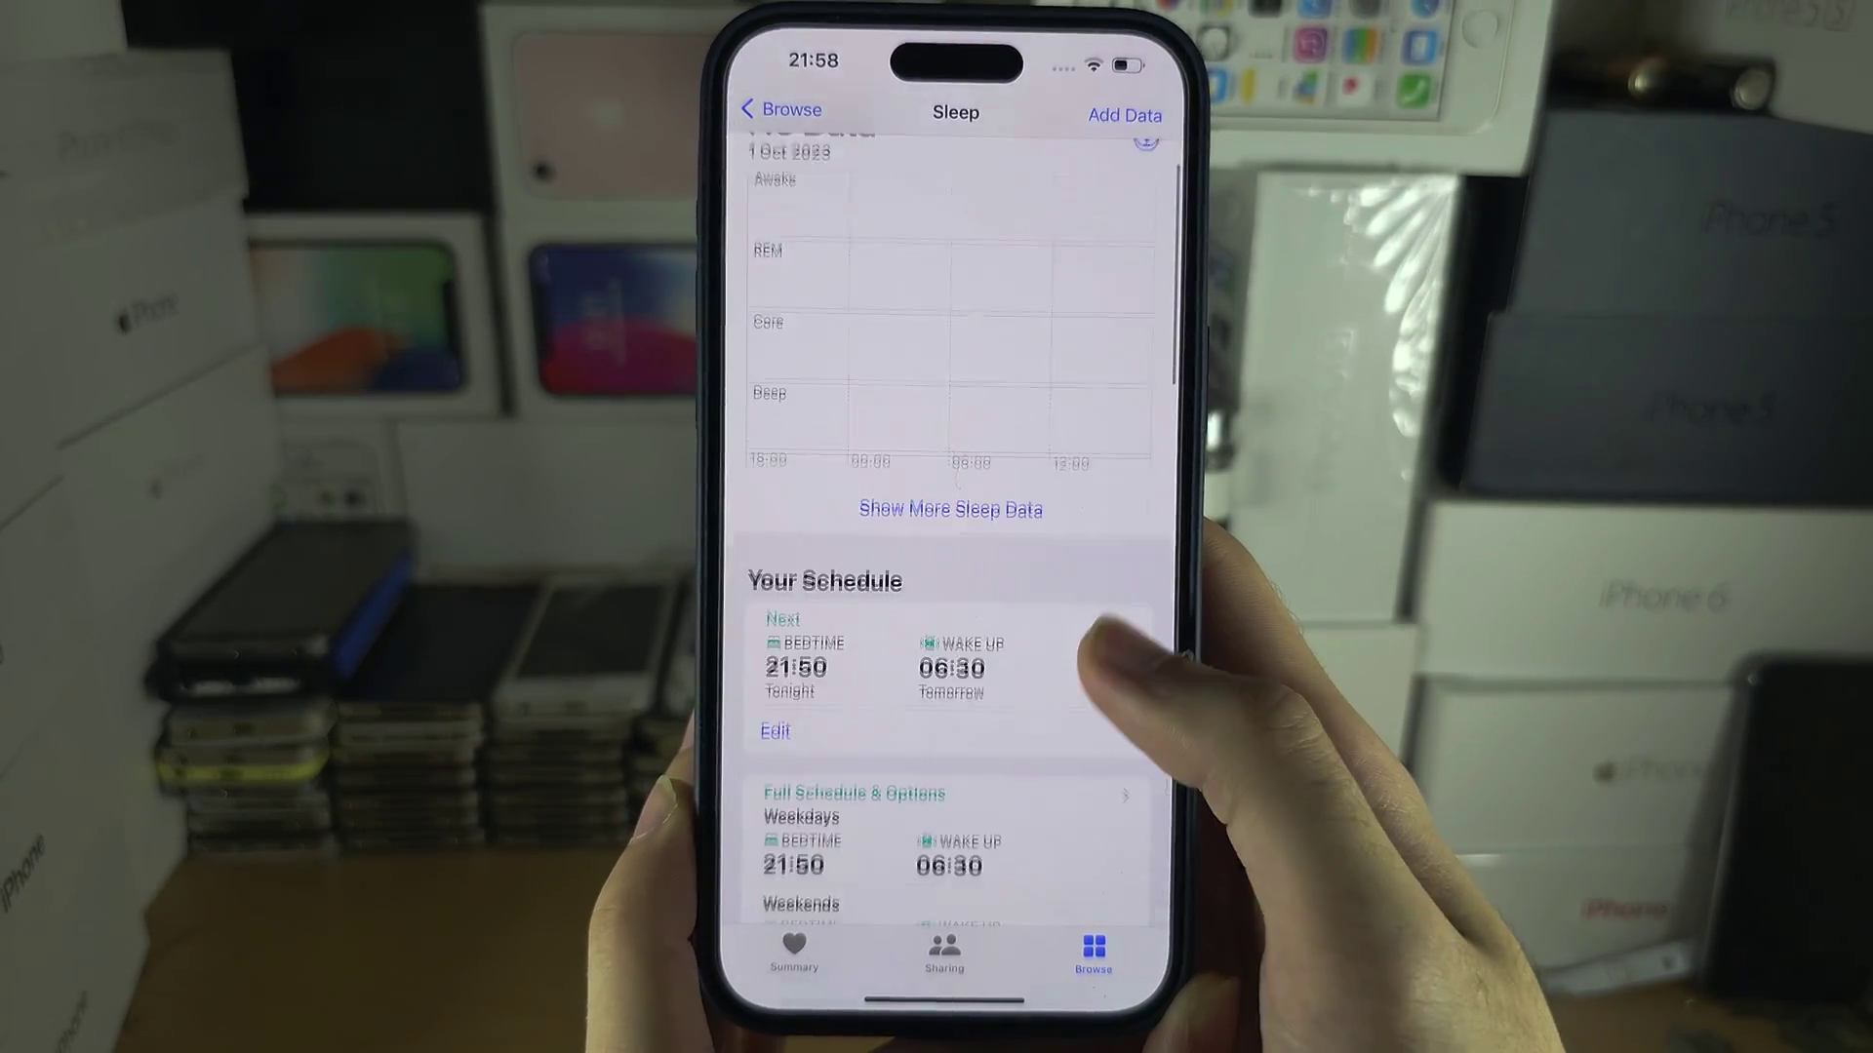
scroll(1111, 689, down, 1)
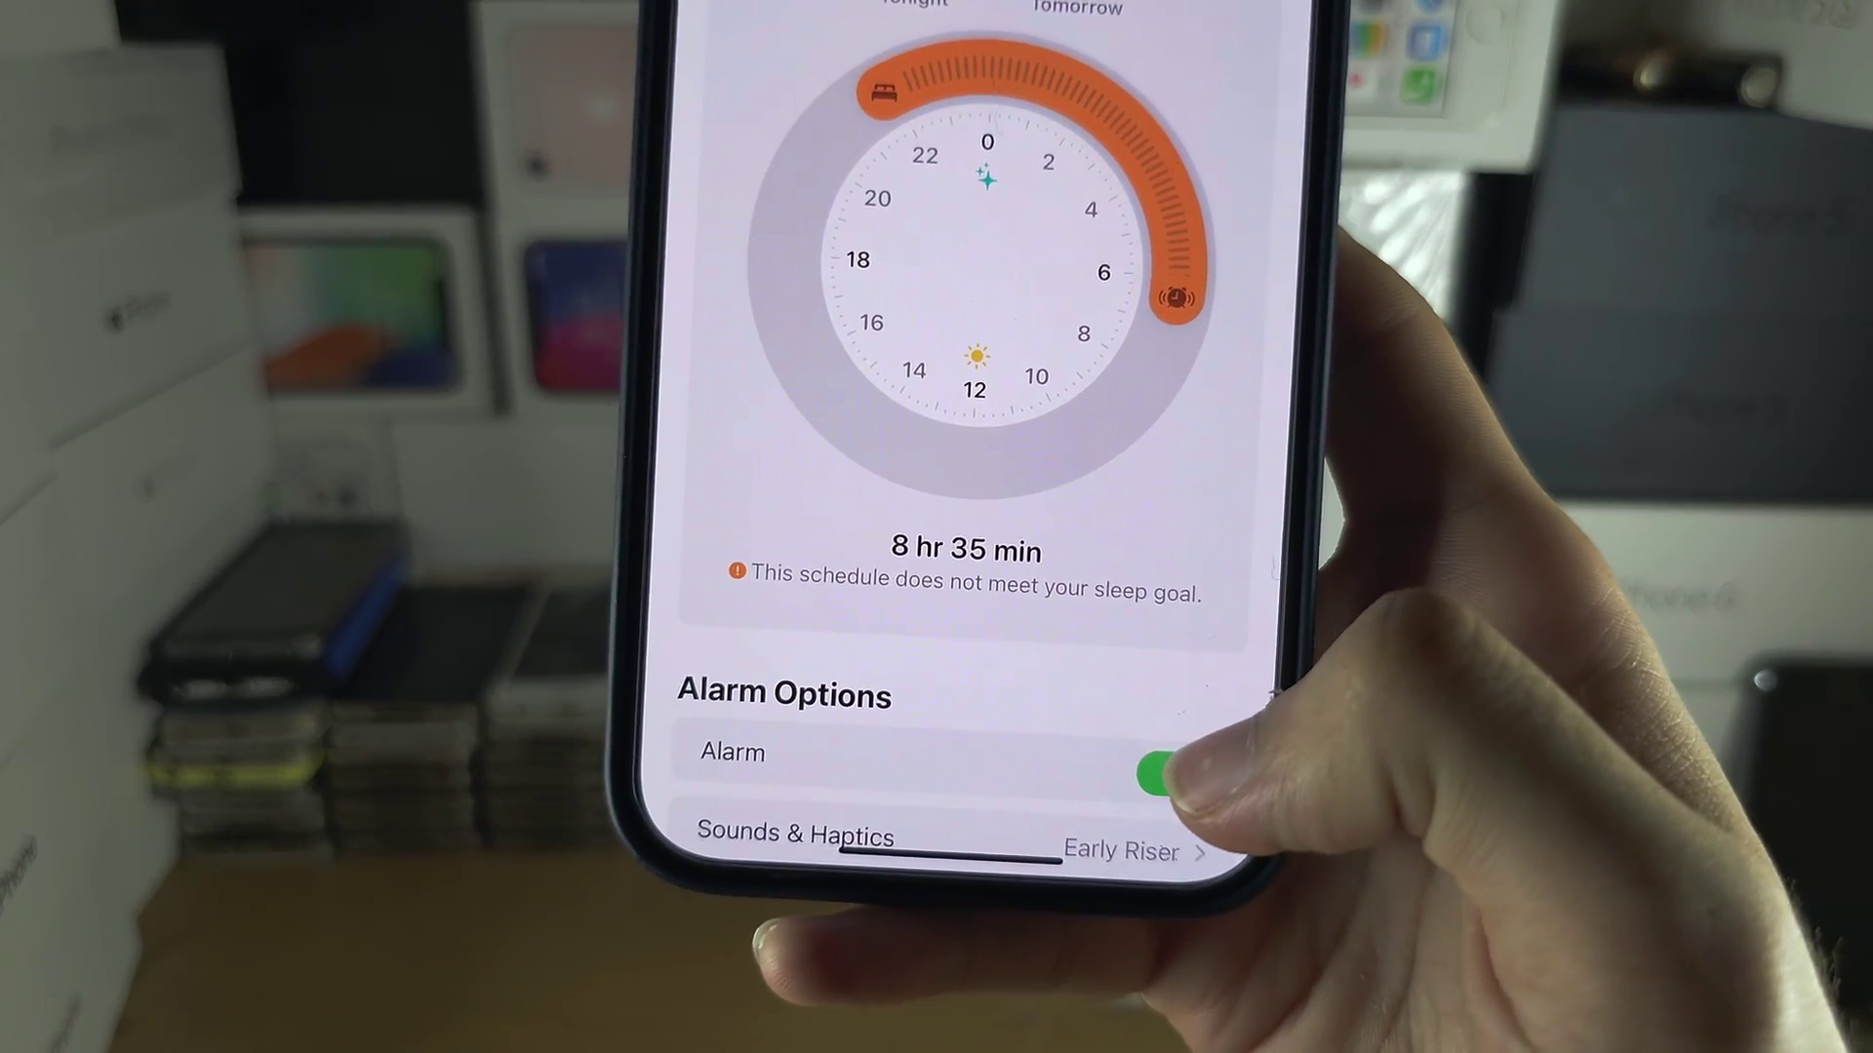
scroll(944, 586, down, 5)
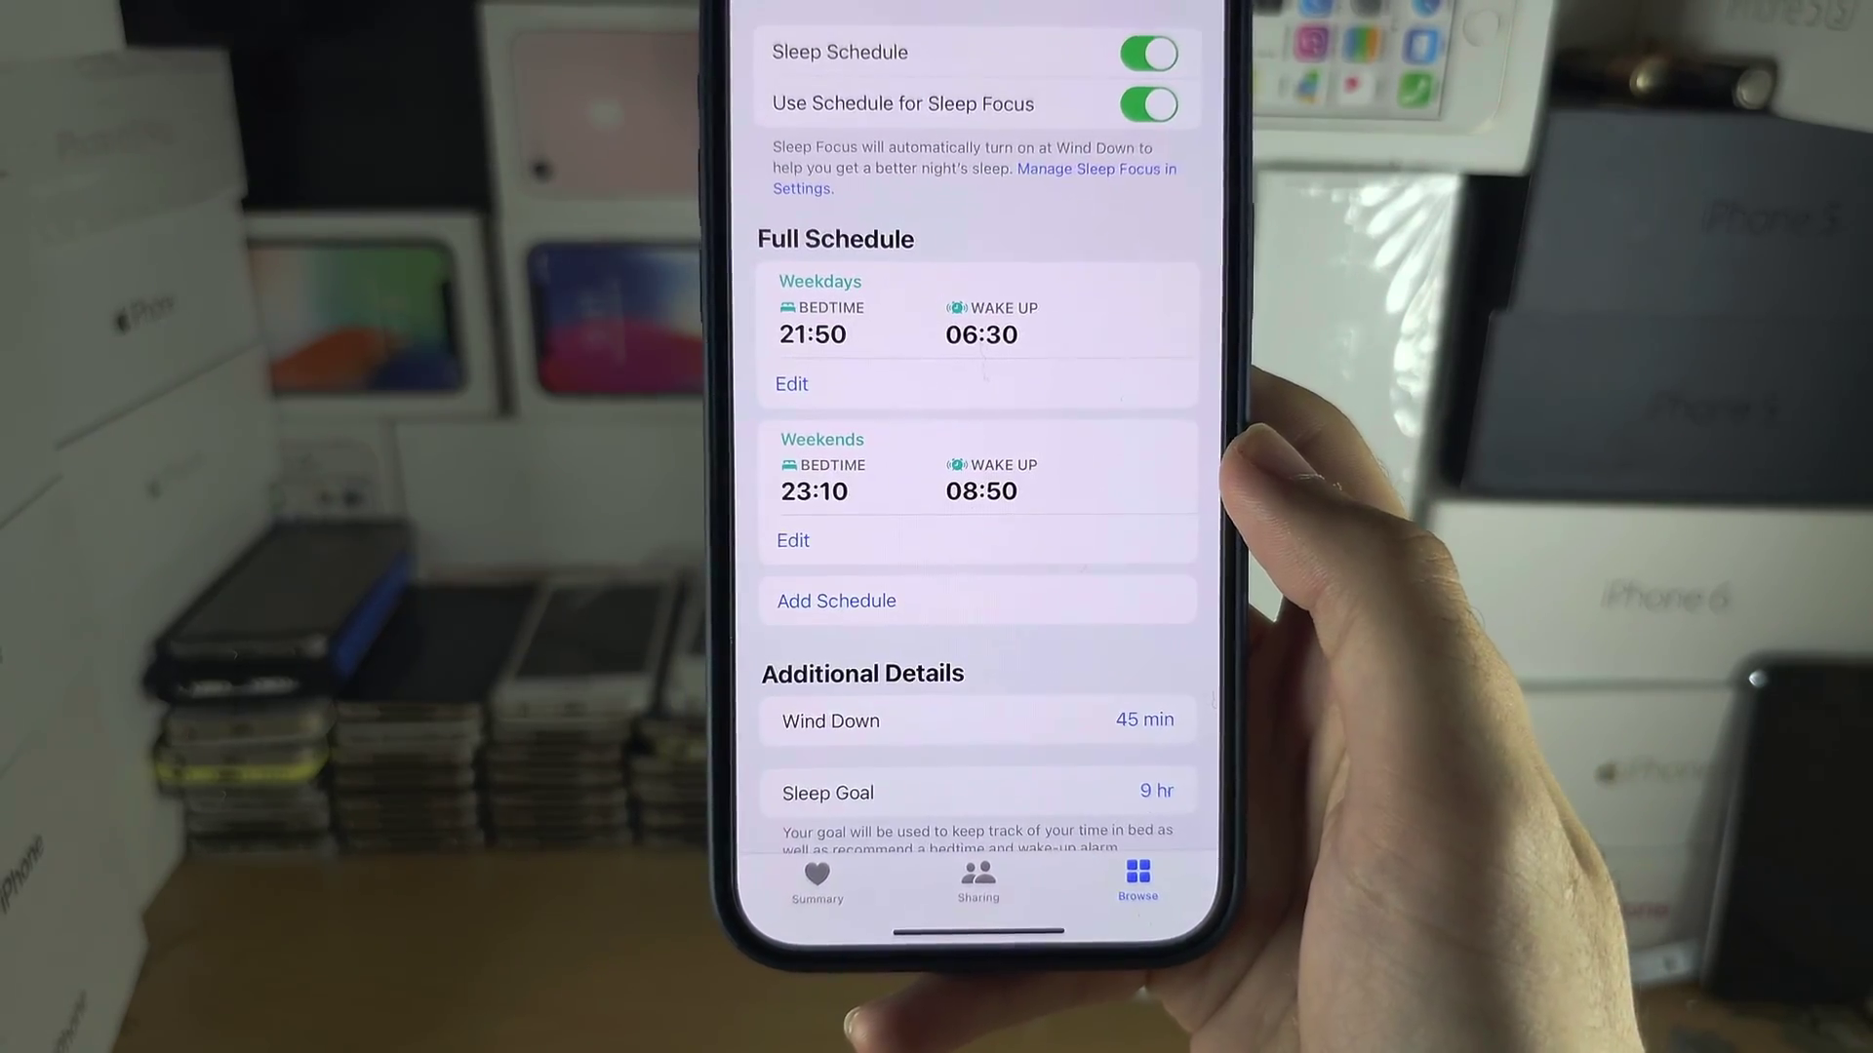
scroll(1024, 762, down, 3)
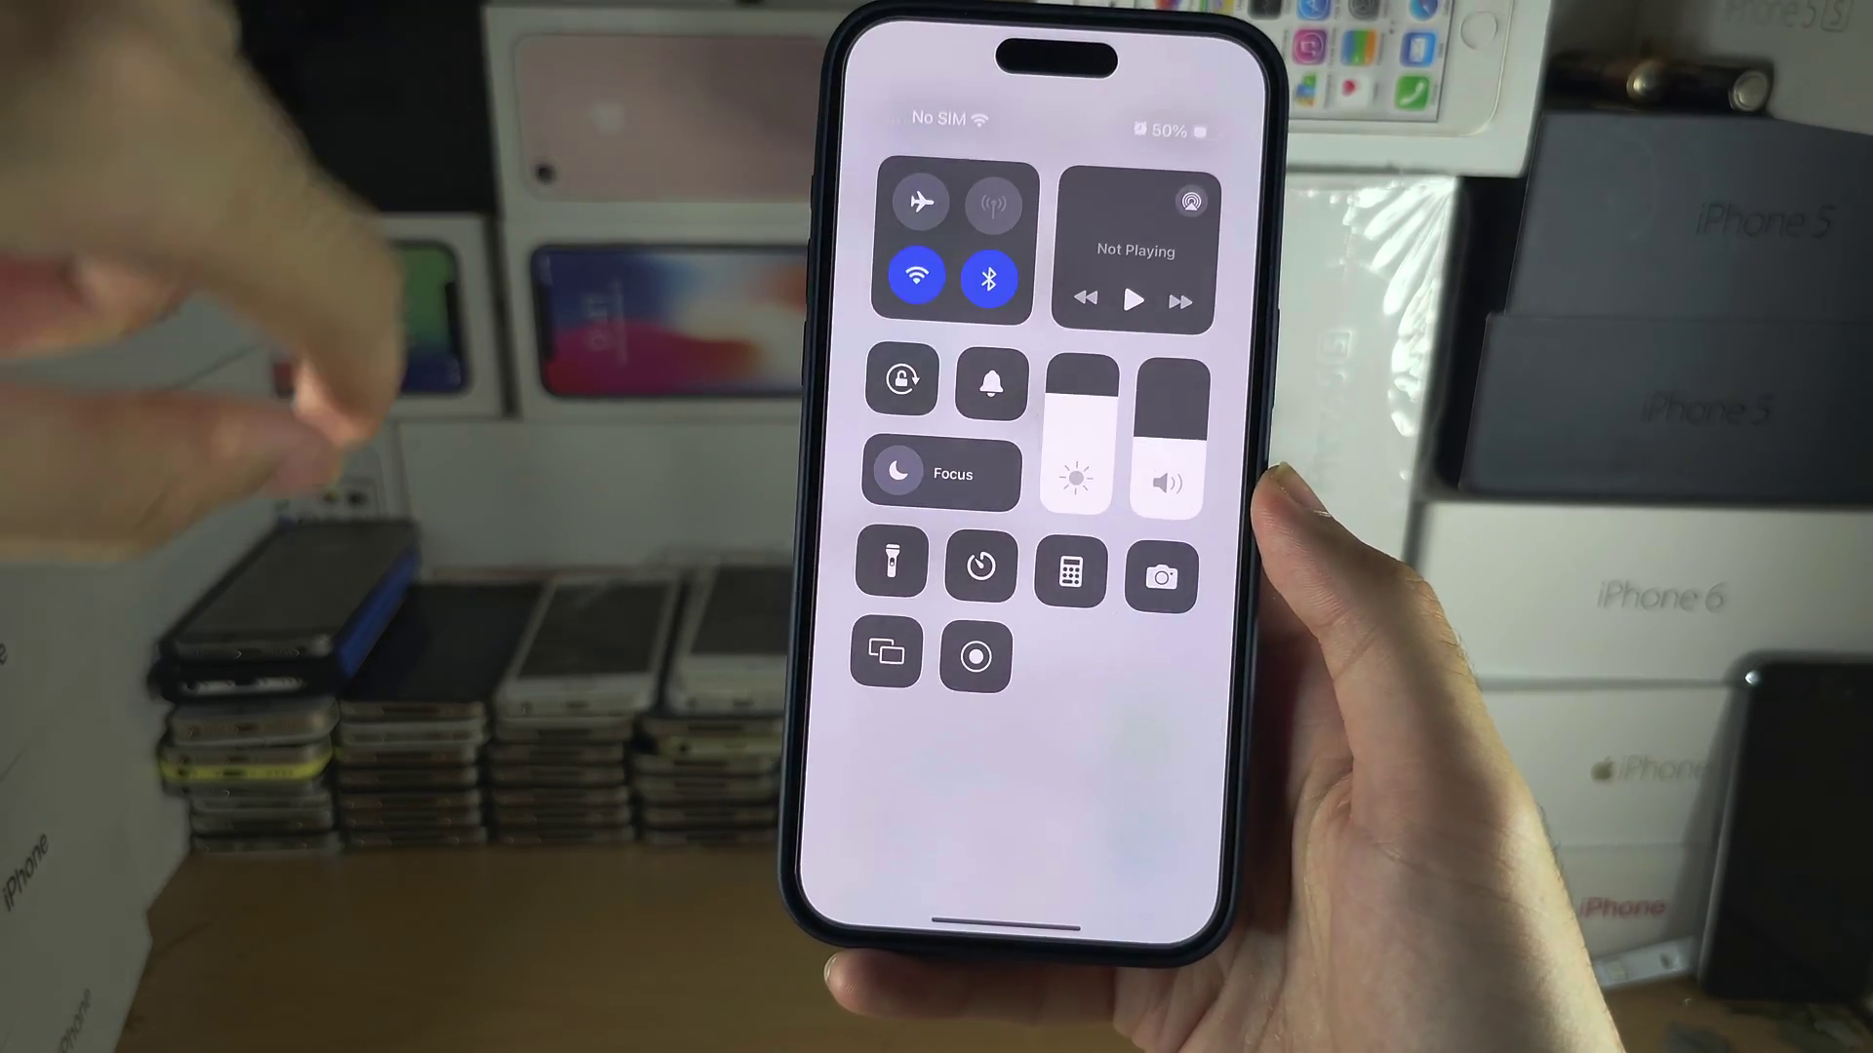
Switch on the Sleep Focus from Control Center's Focus modes list.
click(937, 473)
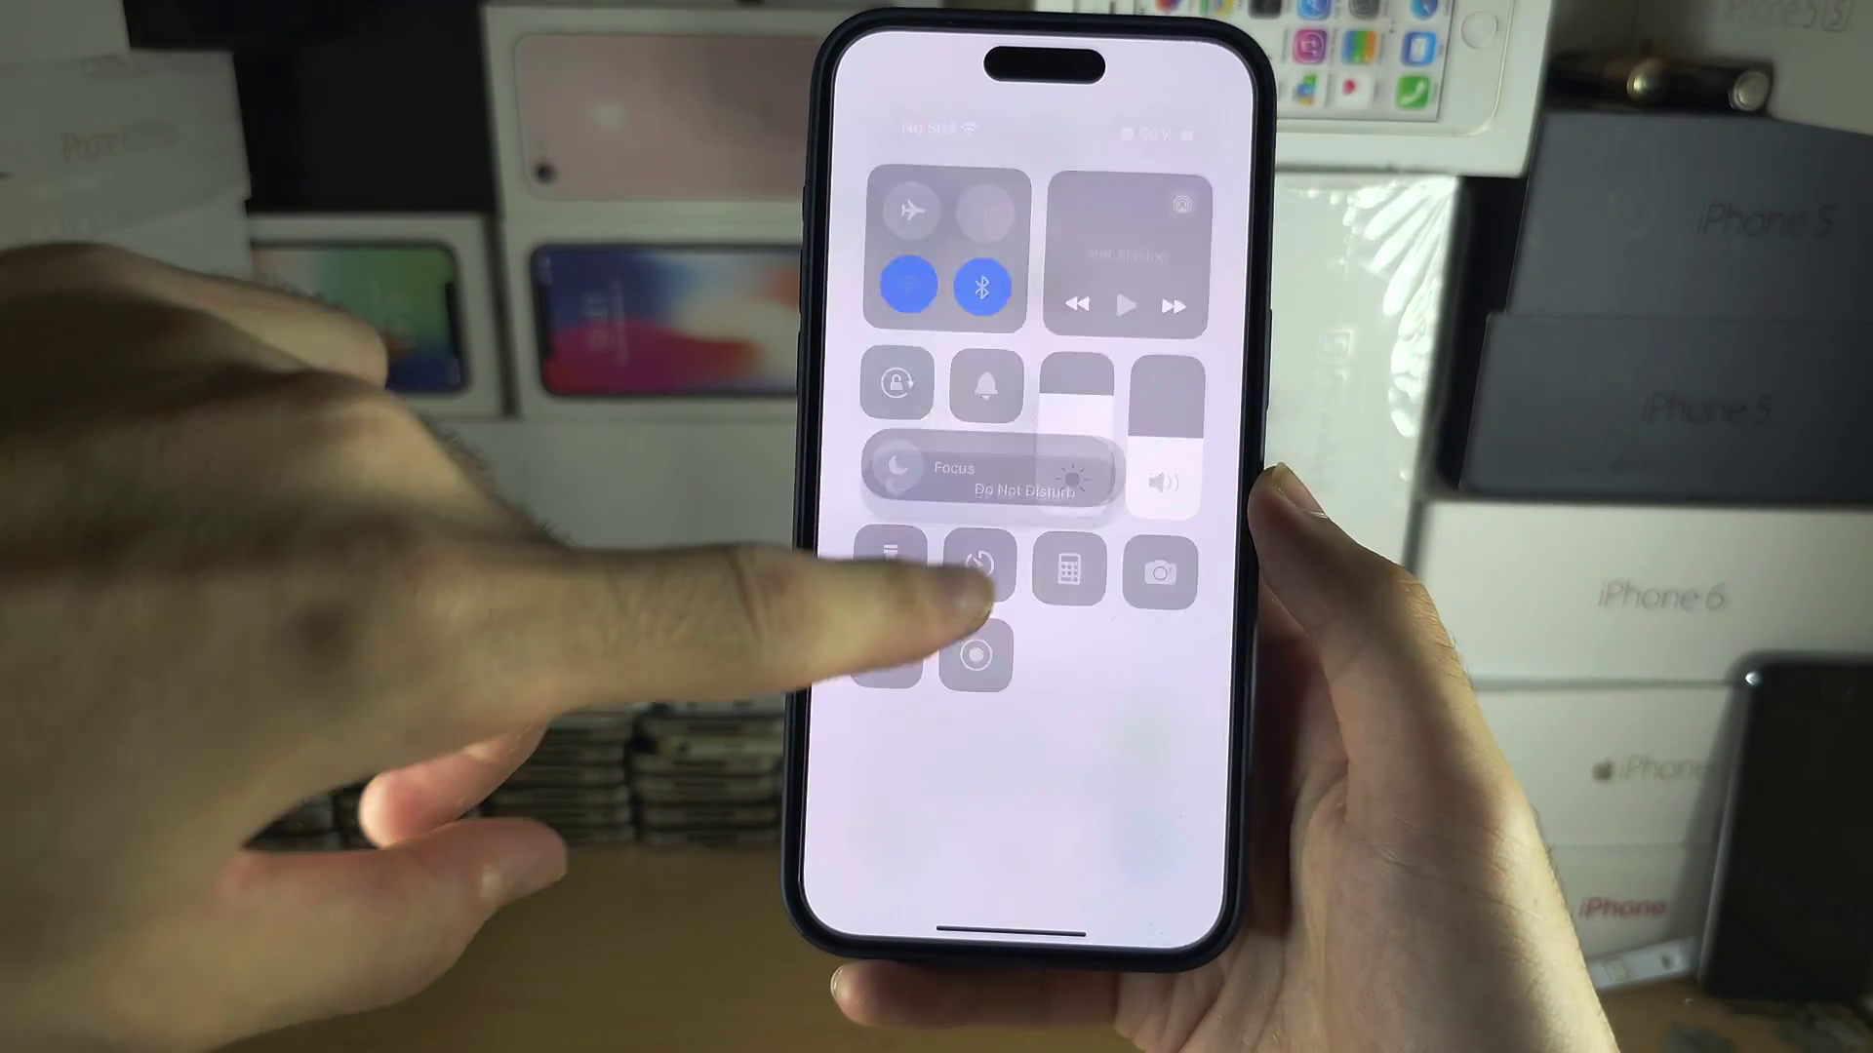
click(885, 548)
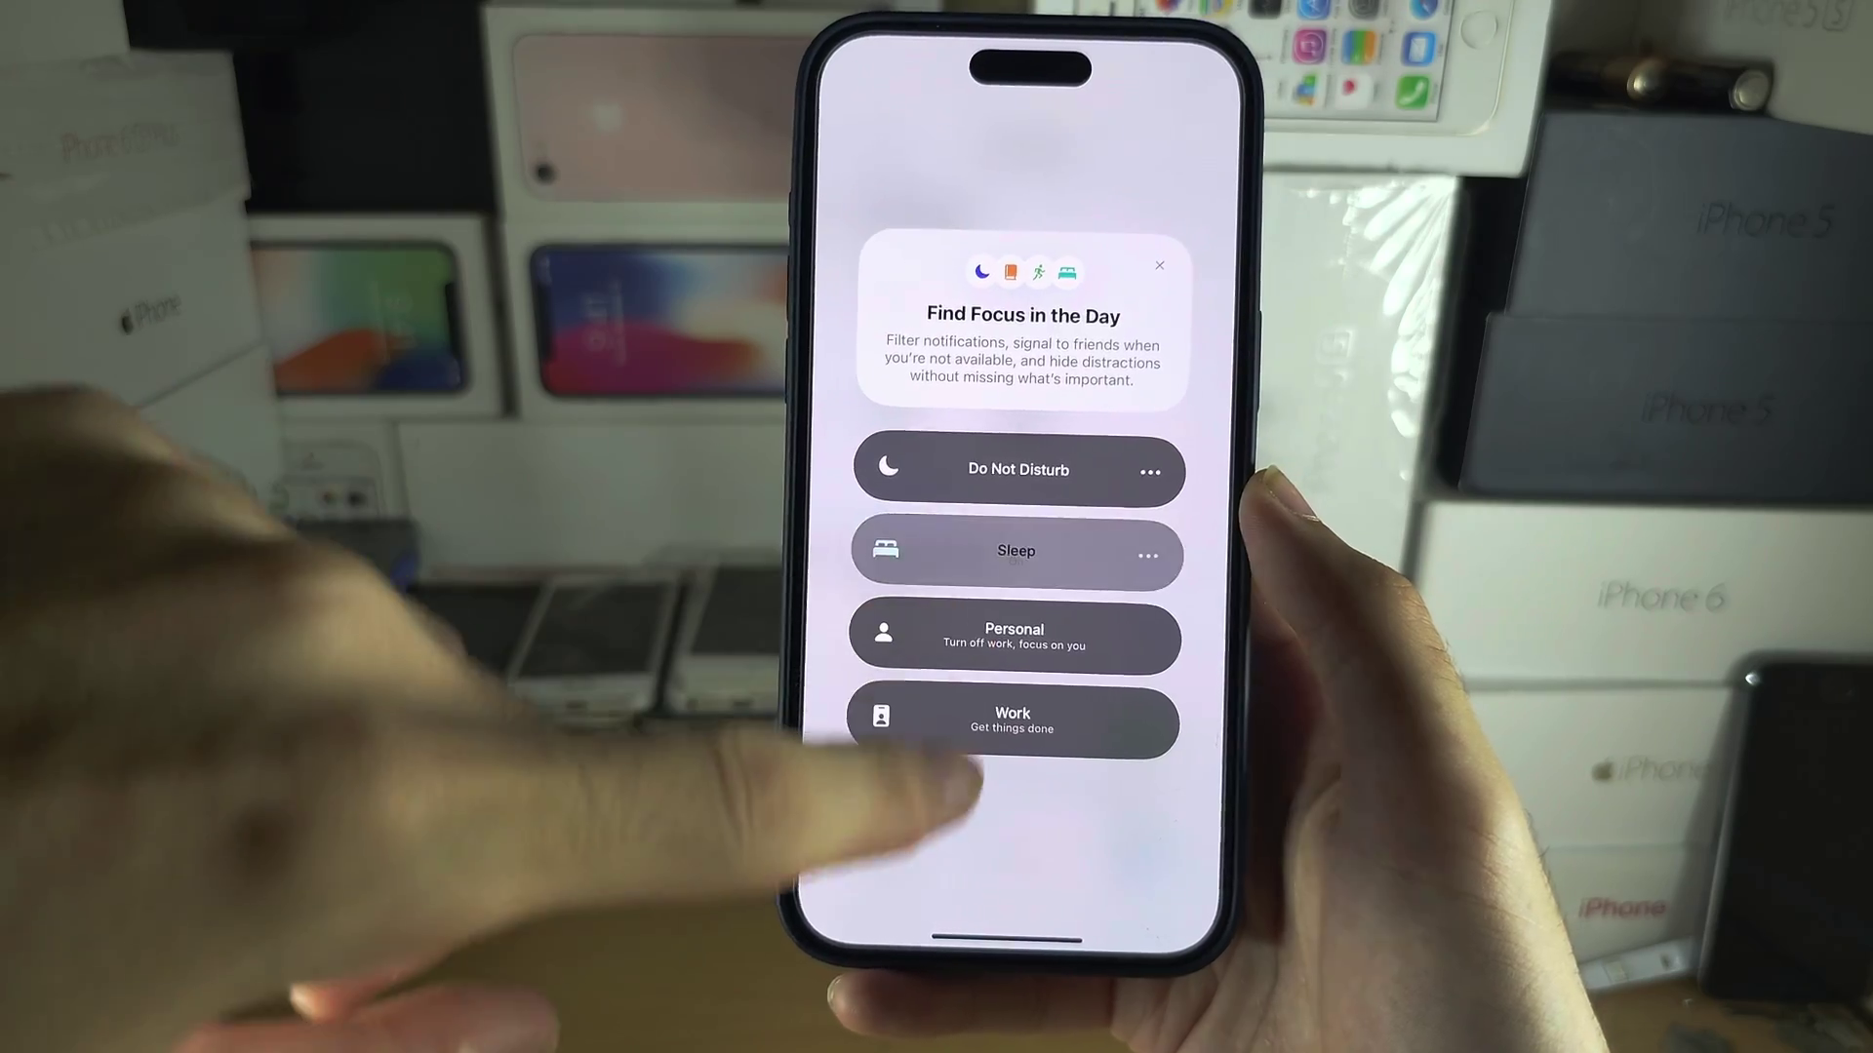
click(951, 864)
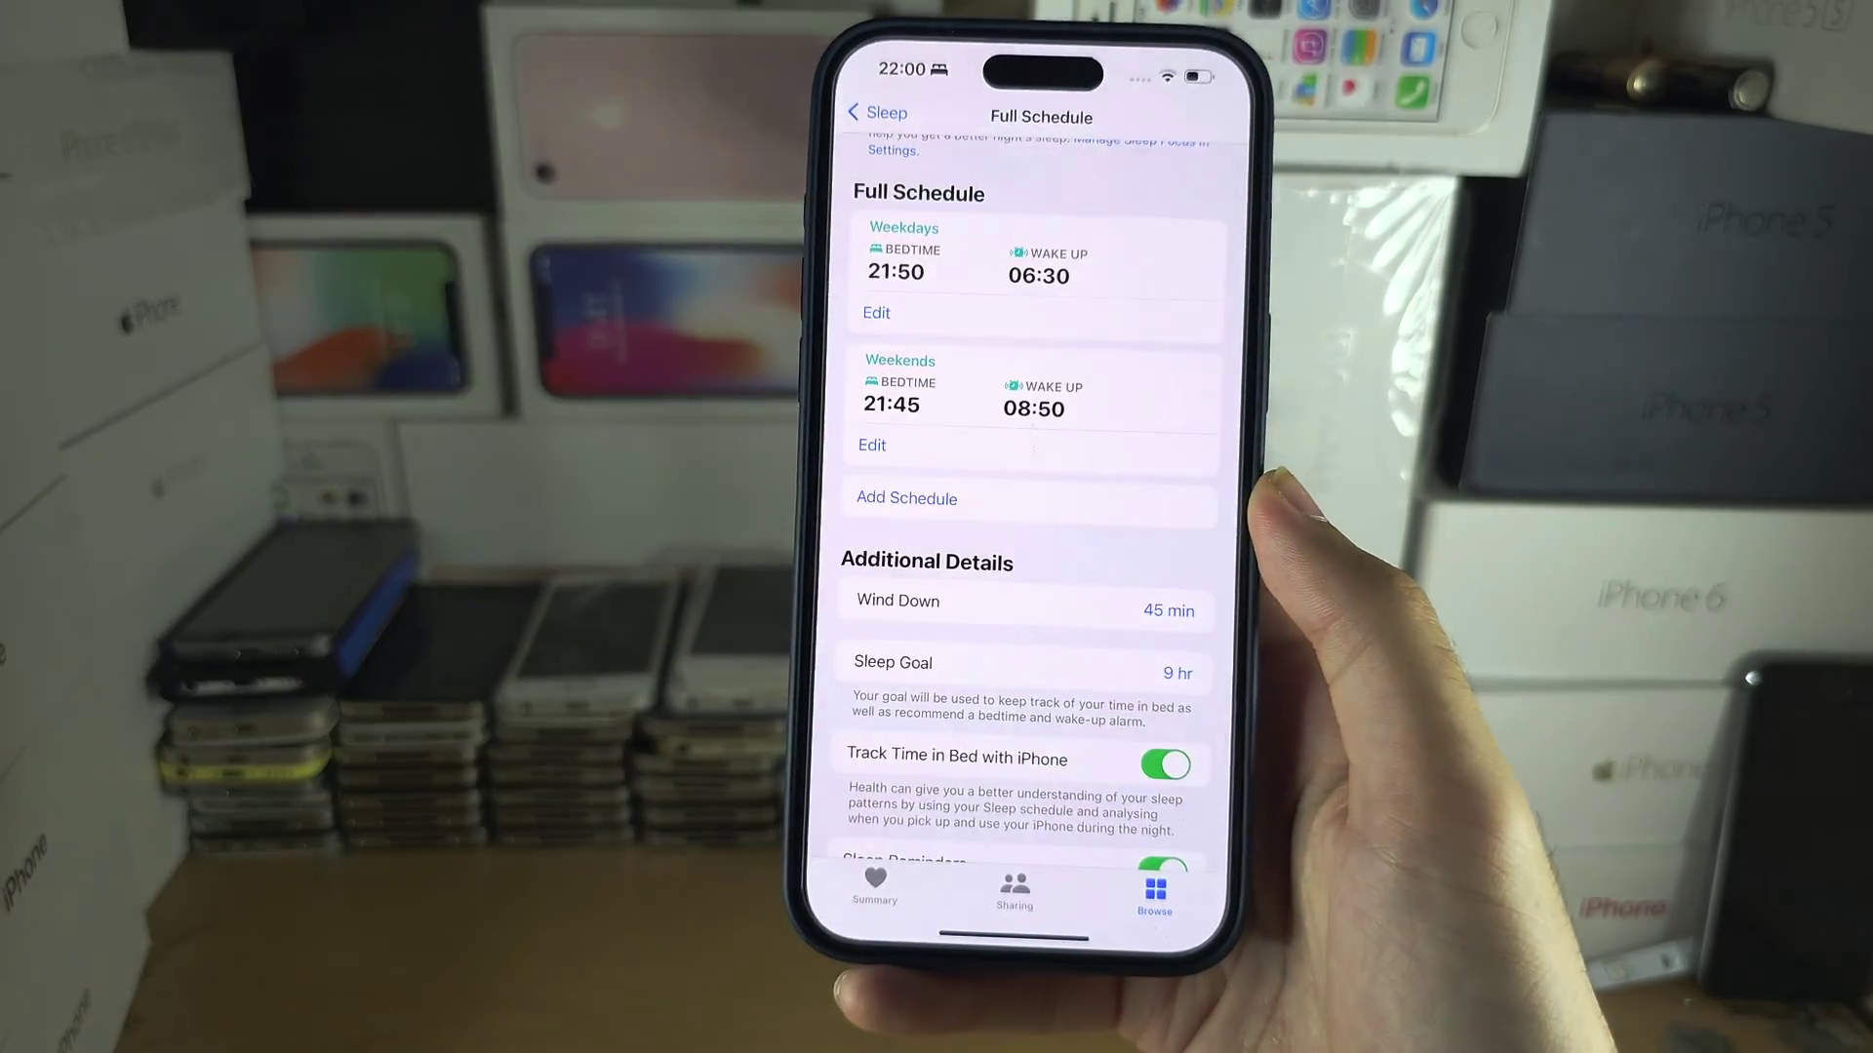